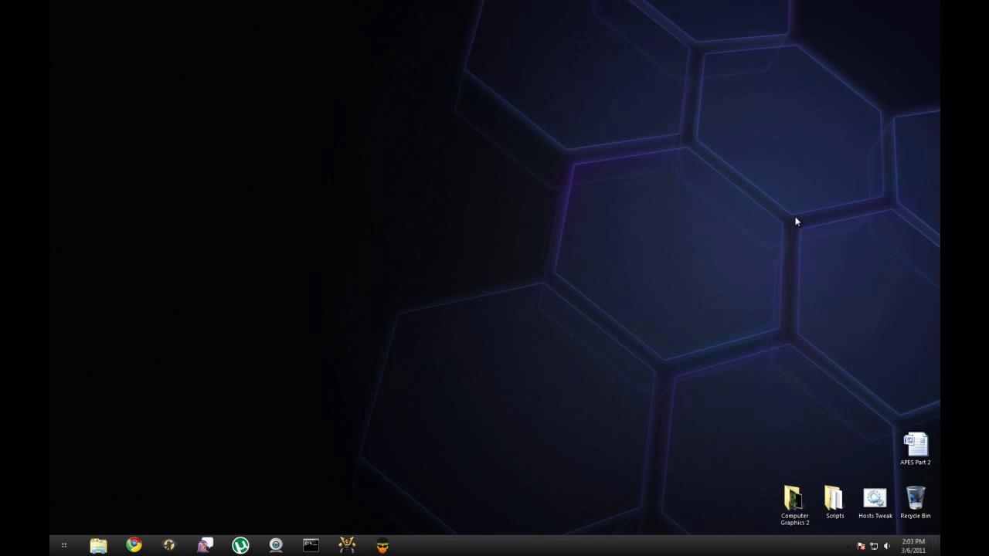
# Step: Open the user's home folder from the Start menu, reposition it, then close it
pyautogui.click(64, 546)
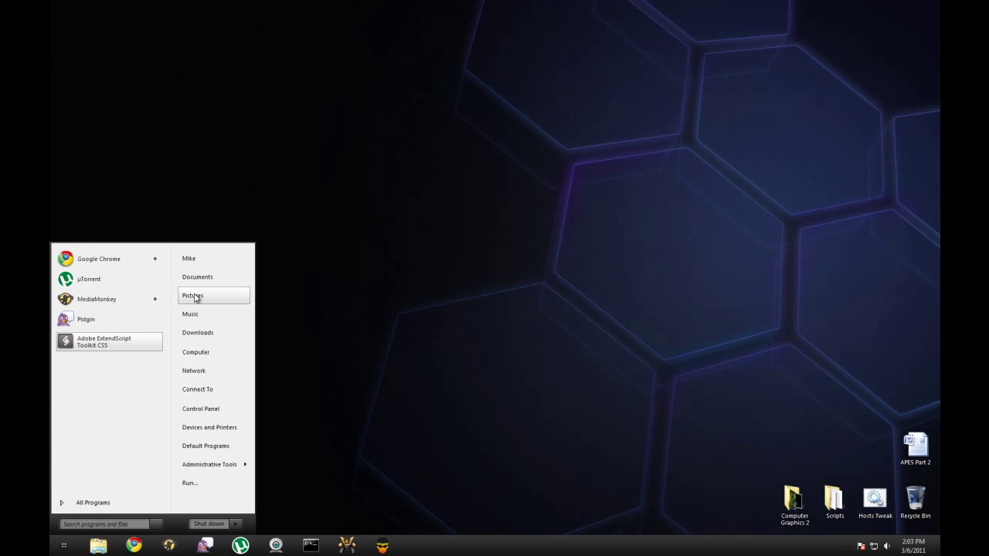
pyautogui.click(197, 266)
pyautogui.moveTo(503, 101)
pyautogui.mouseDown()
pyautogui.moveTo(457, 162)
pyautogui.moveTo(493, 116)
pyautogui.mouseUp()
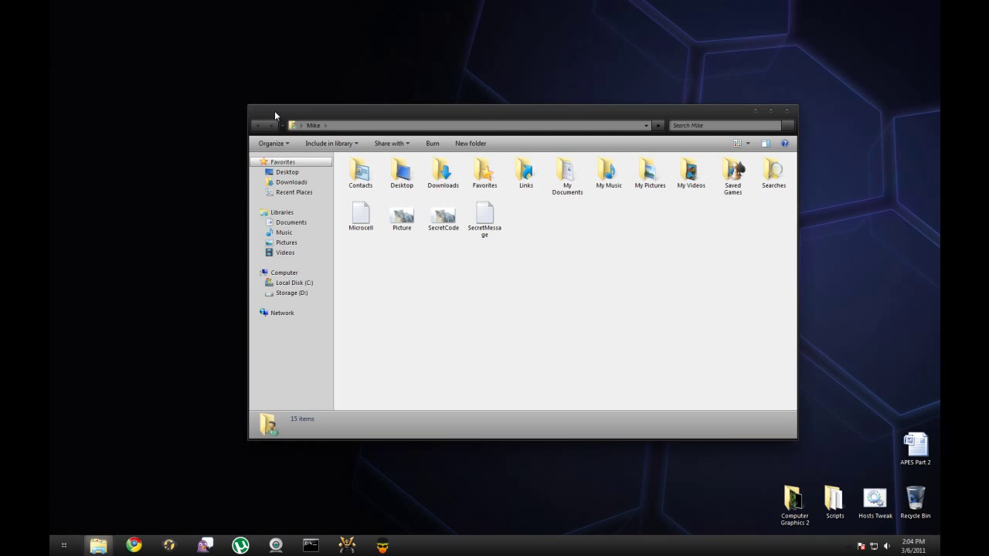
pyautogui.click(788, 111)
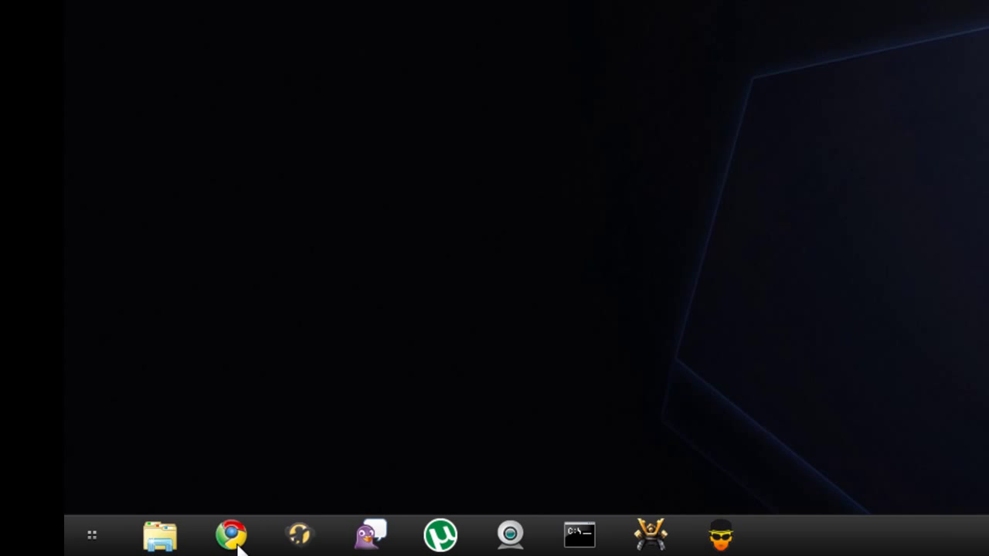
# Step: Open a new Chrome incognito window and load uxstyle.com
pyautogui.rightClick(133, 545)
pyautogui.click(198, 411)
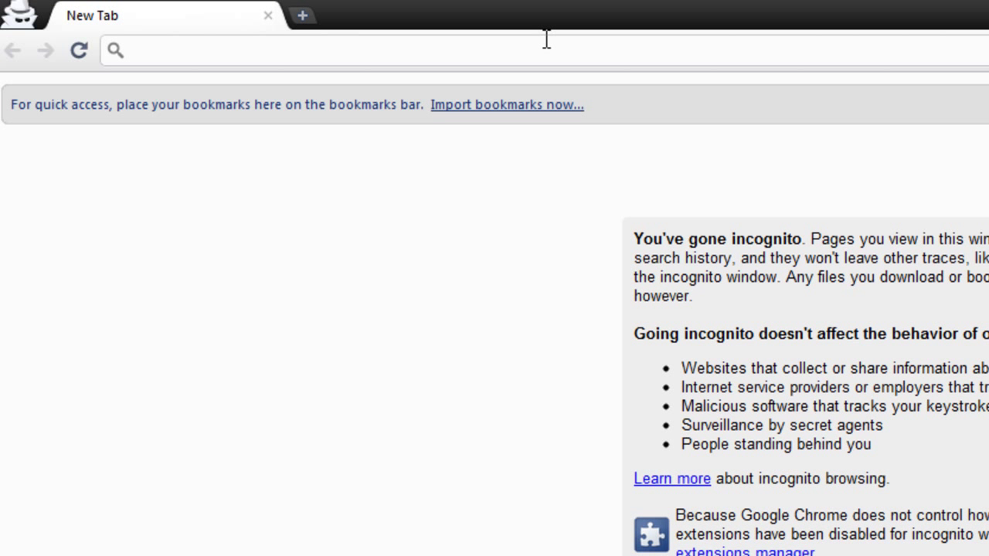
pyautogui.write('uxstyle.com')
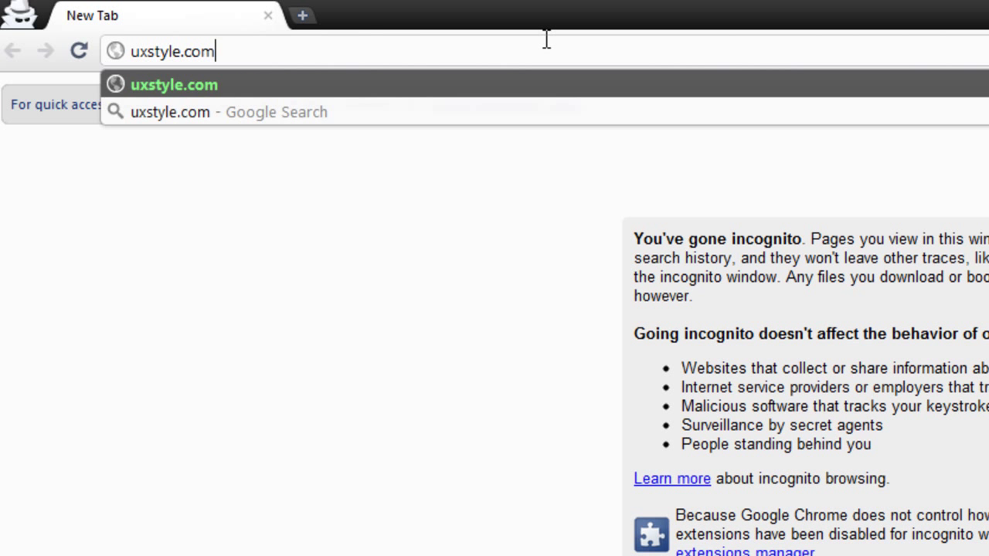
pyautogui.press('Return')
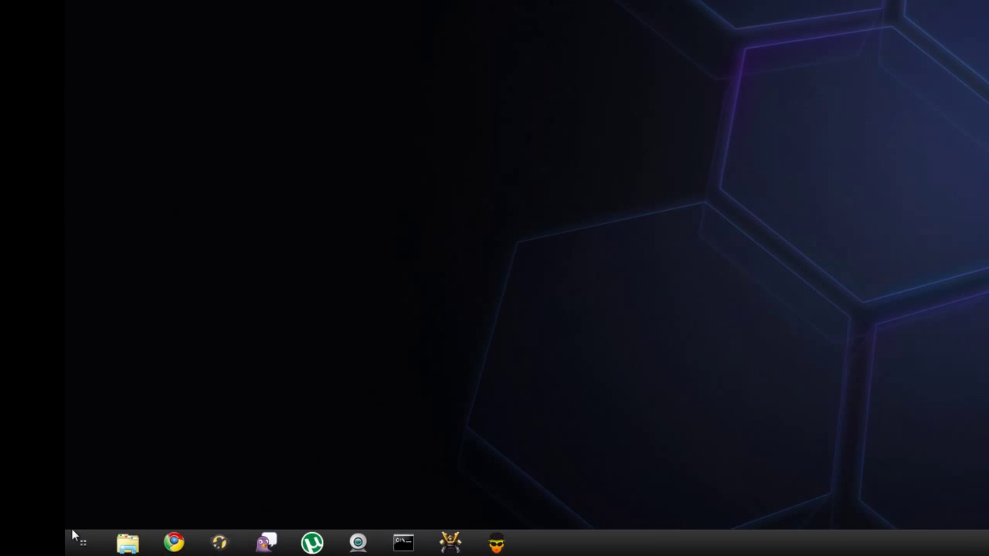
# Step: Extract UxStyle_Core_jul13_bits.zip in Downloads and select the UxStyle_Core_Jul13_x64 and x86 installers
pyautogui.click(64, 546)
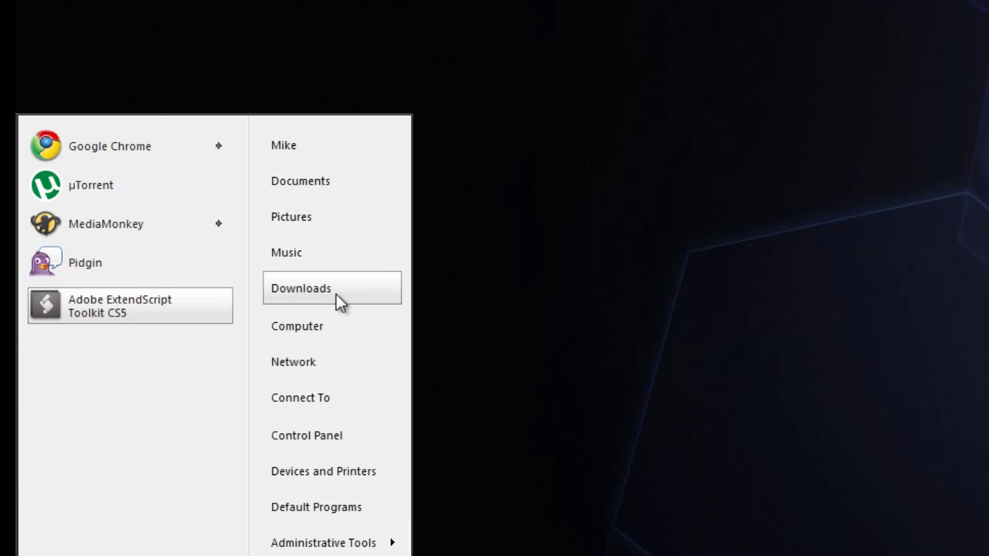
pyautogui.click(364, 215)
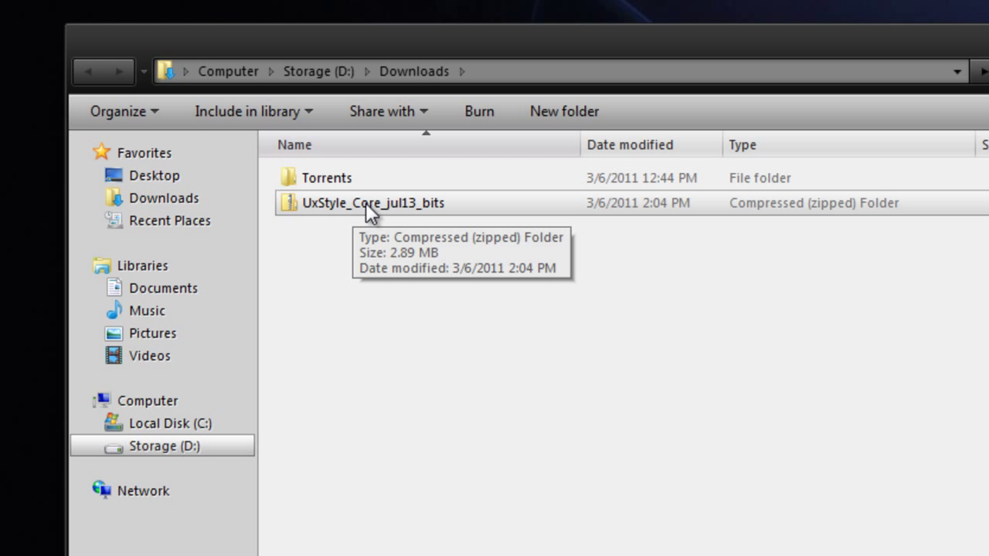
pyautogui.rightClick(370, 203)
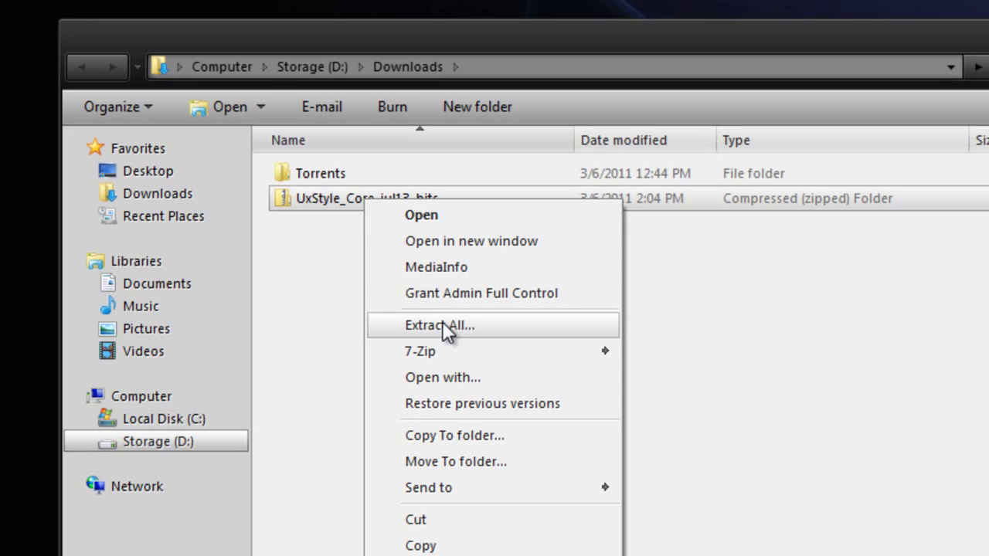
pyautogui.click(448, 331)
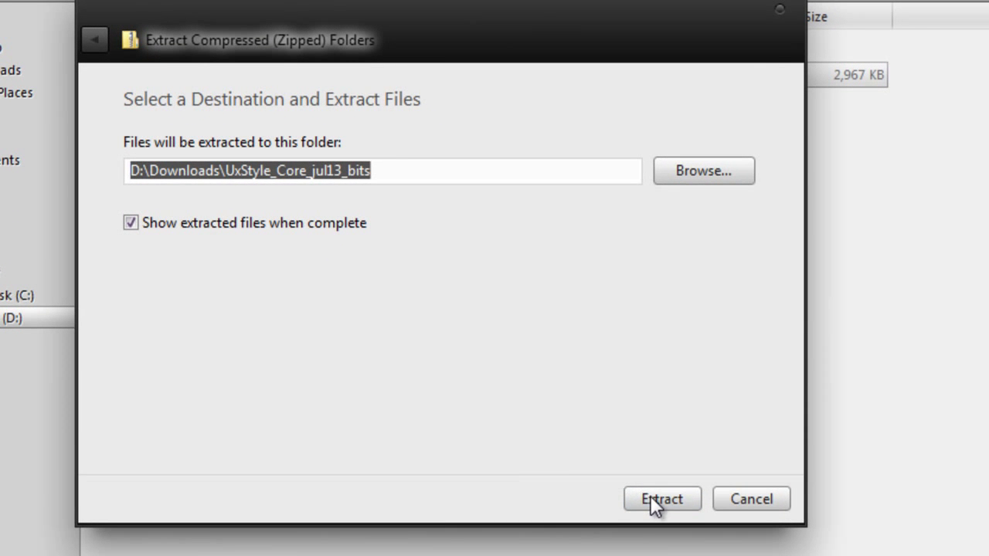
pyautogui.click(653, 499)
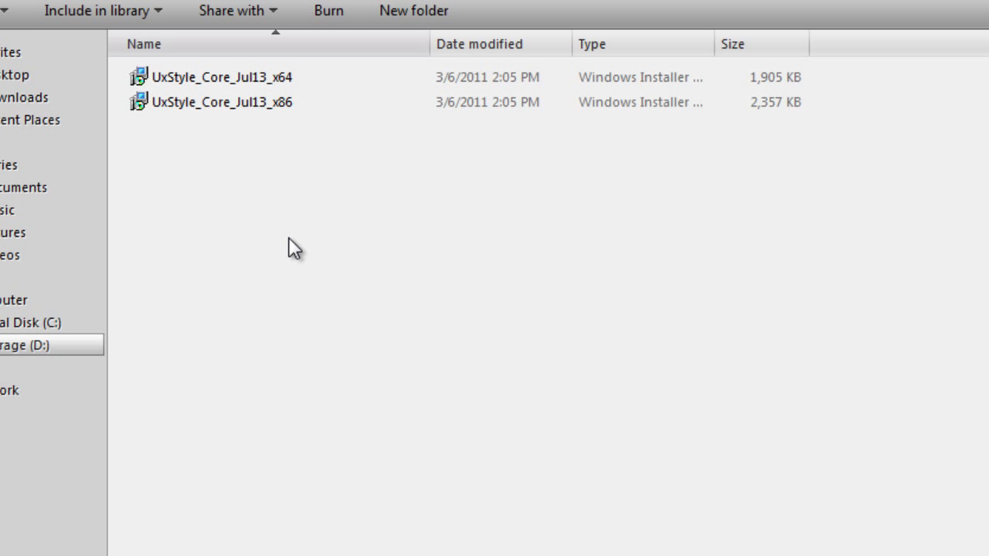
pyautogui.click(234, 81)
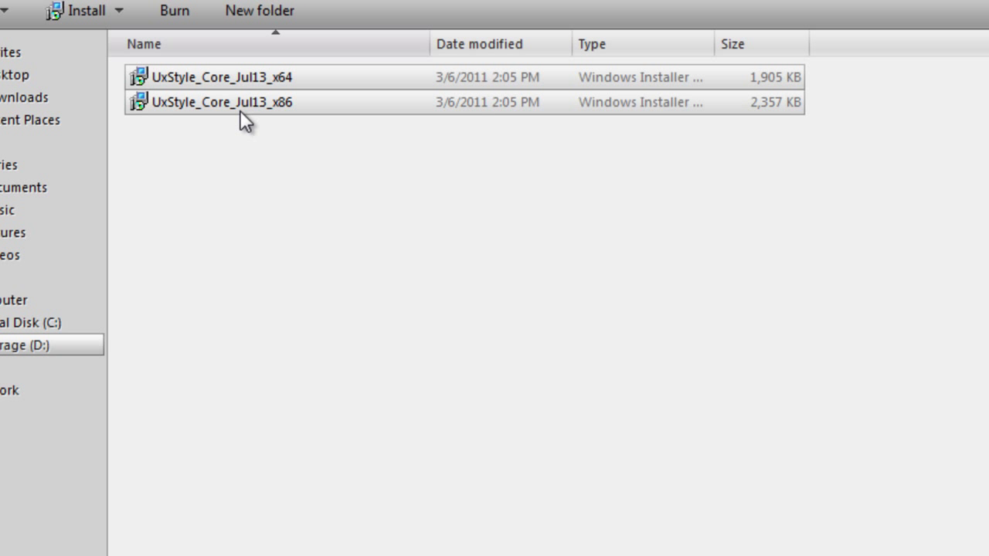
pyautogui.click(240, 110)
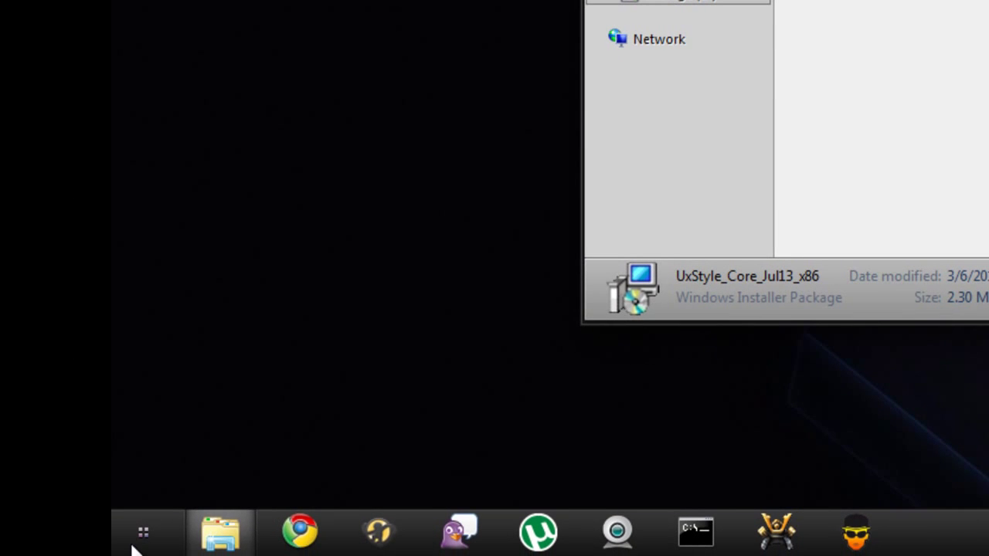
# Step: Open Control Panel's System page to confirm the 64-bit operating system with 4.00 GB RAM
pyautogui.click(143, 541)
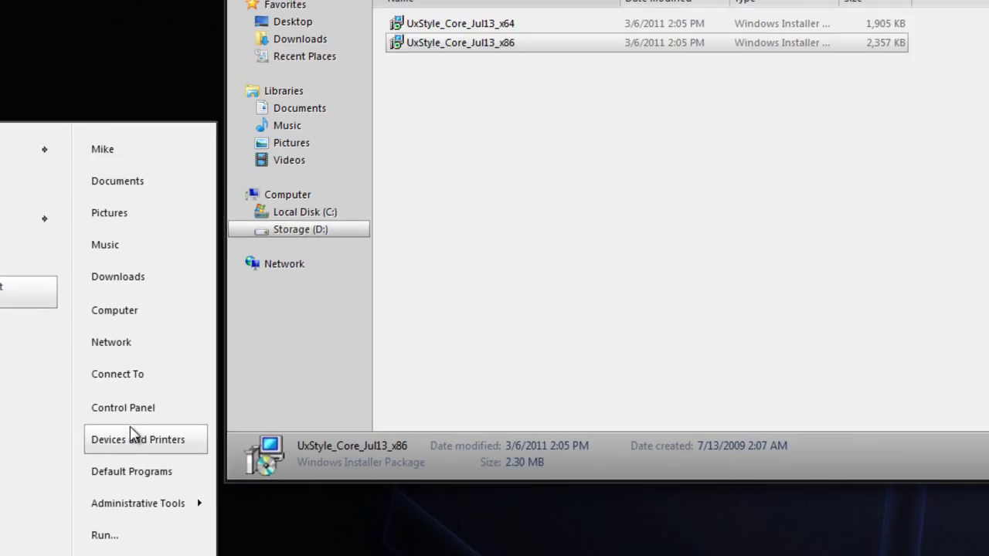
pyautogui.press('Escape')
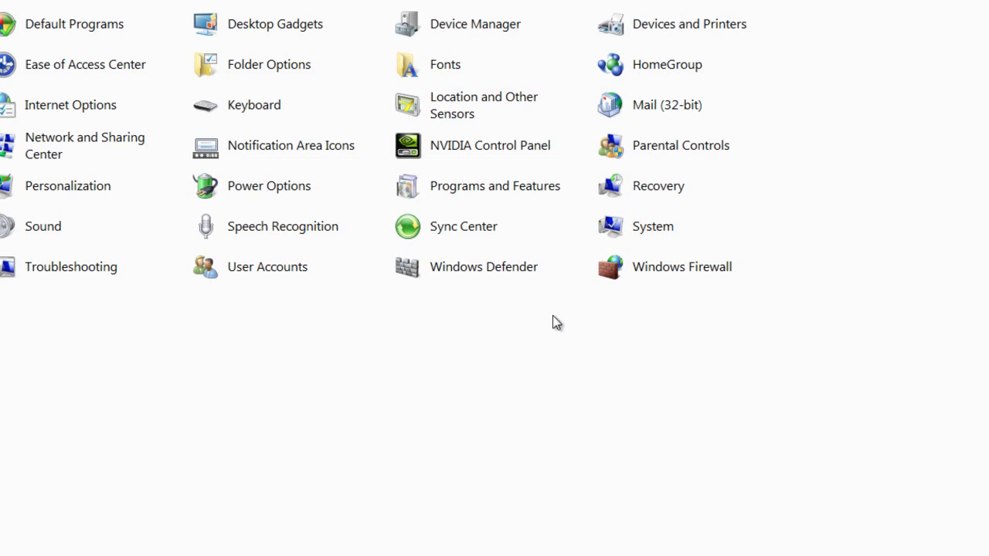
pyautogui.click(655, 232)
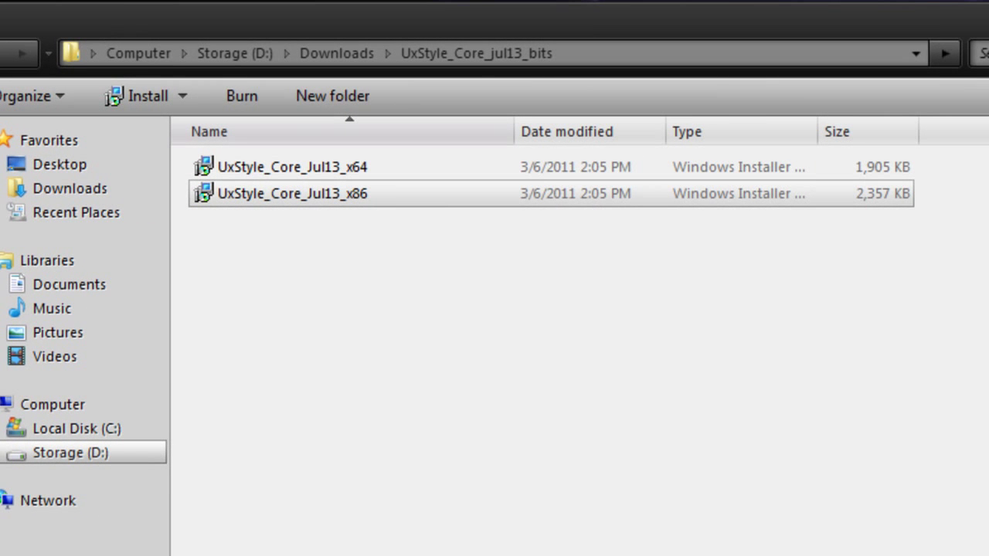
# Step: Launch UxStyle_Core_Jul13_x64 and allow it to run past the security warning
pyautogui.click(496, 415)
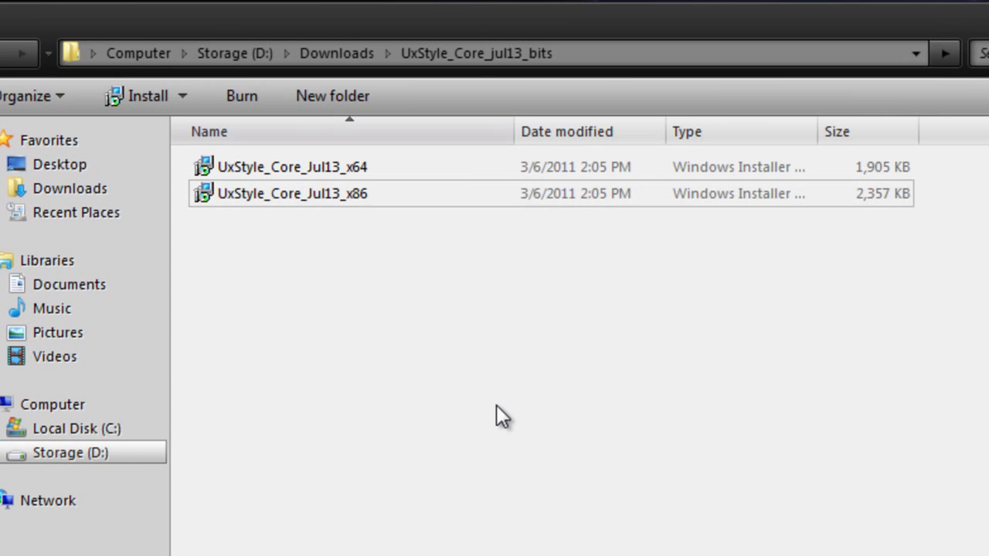
pyautogui.doubleClick(315, 169)
pyautogui.moveTo(489, 189); pyautogui.dragTo(328, 292)
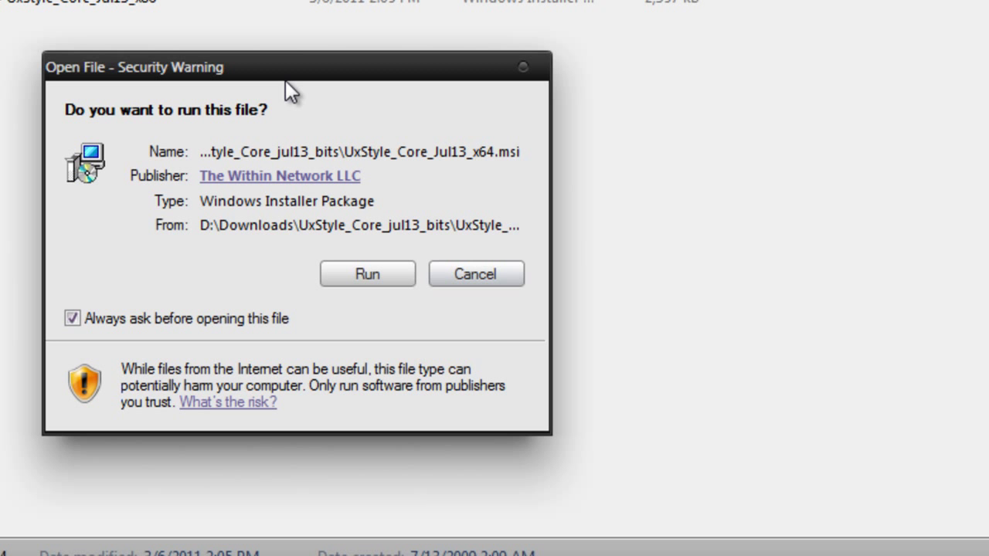
pyautogui.click(370, 276)
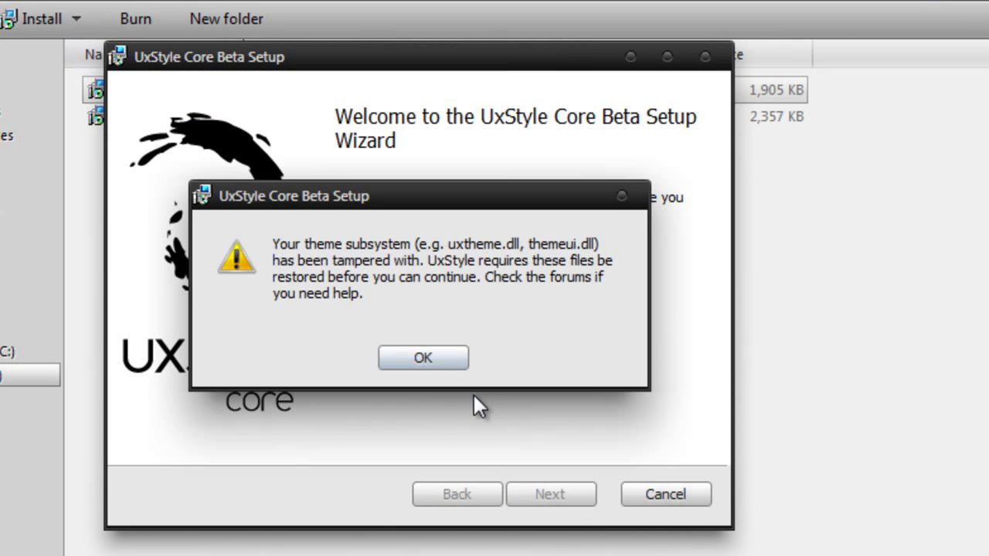
# Step: Dismiss the theme-subsystem-tampered error and finish the failed UxStyle Core setup wizard
pyautogui.moveTo(444, 217); pyautogui.dragTo(574, 296)
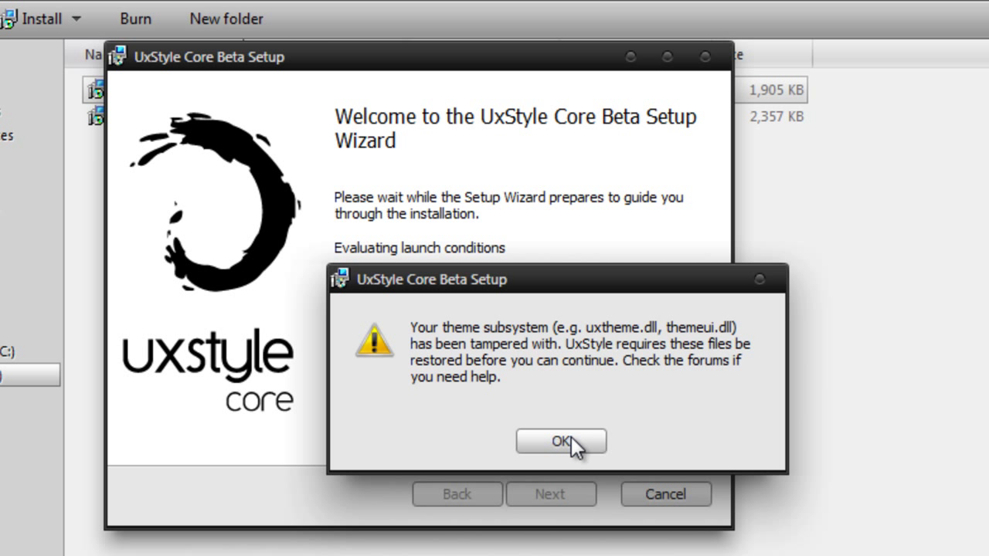
pyautogui.moveTo(580, 280); pyautogui.dragTo(779, 226)
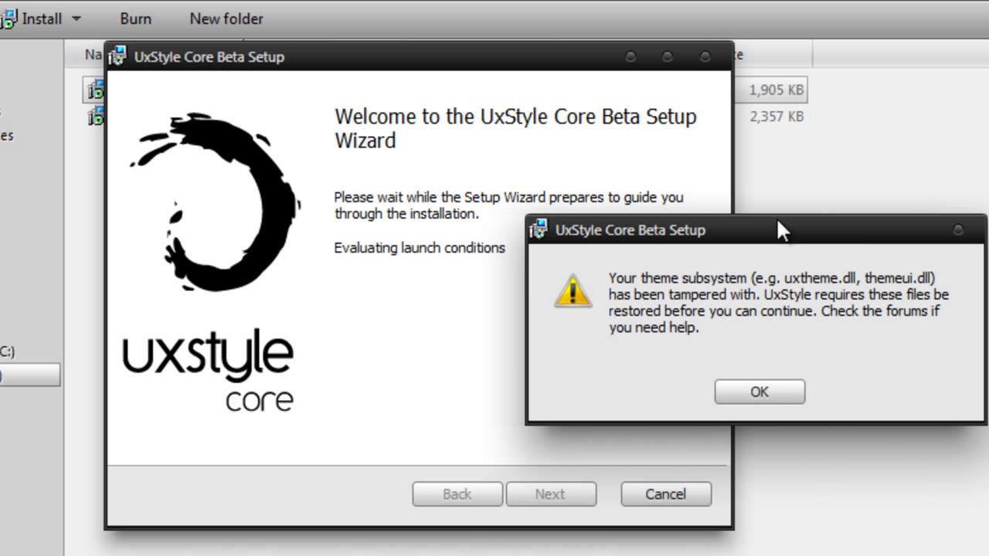
pyautogui.click(759, 394)
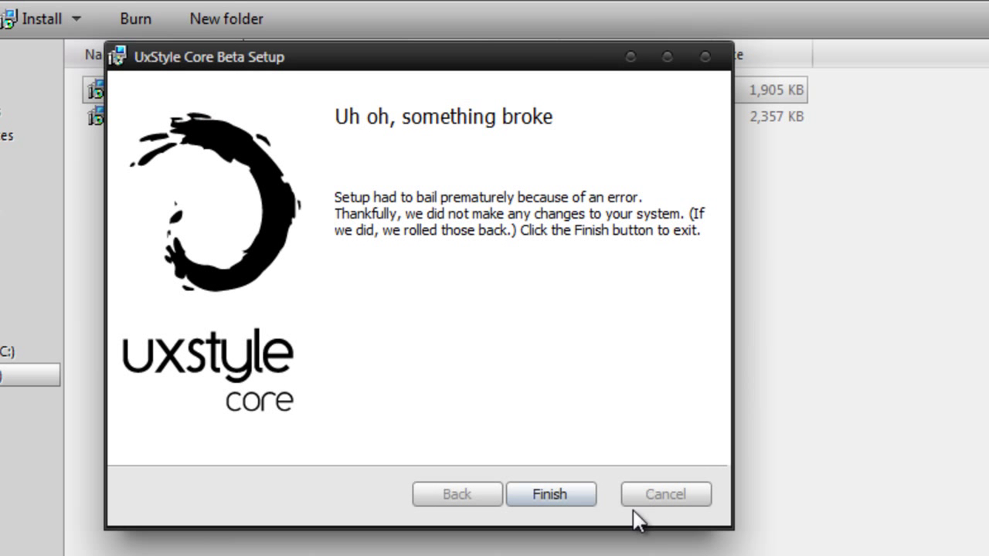
pyautogui.click(584, 502)
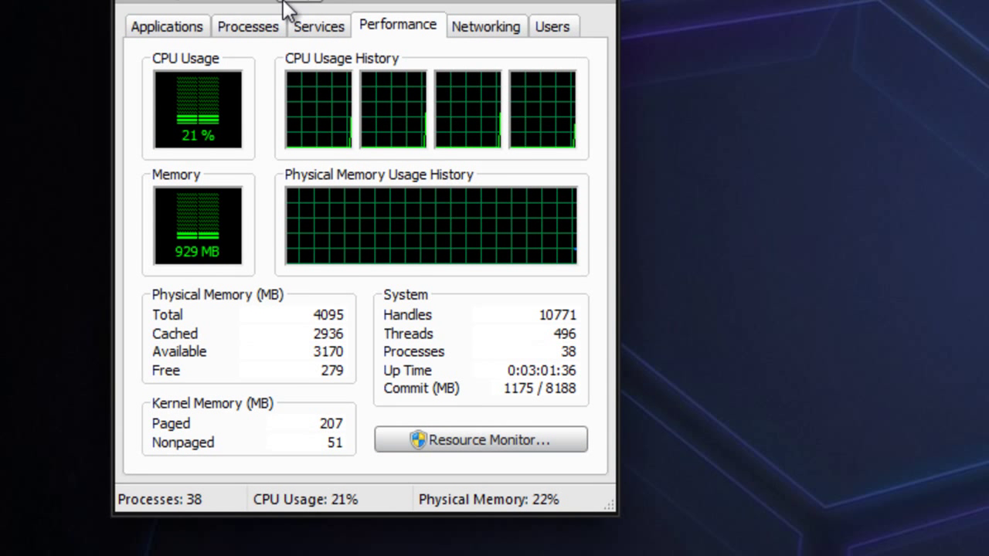
# Step: Show the Processes tab, widen the Image Name column, and select explorer.exe
pyautogui.click(263, 29)
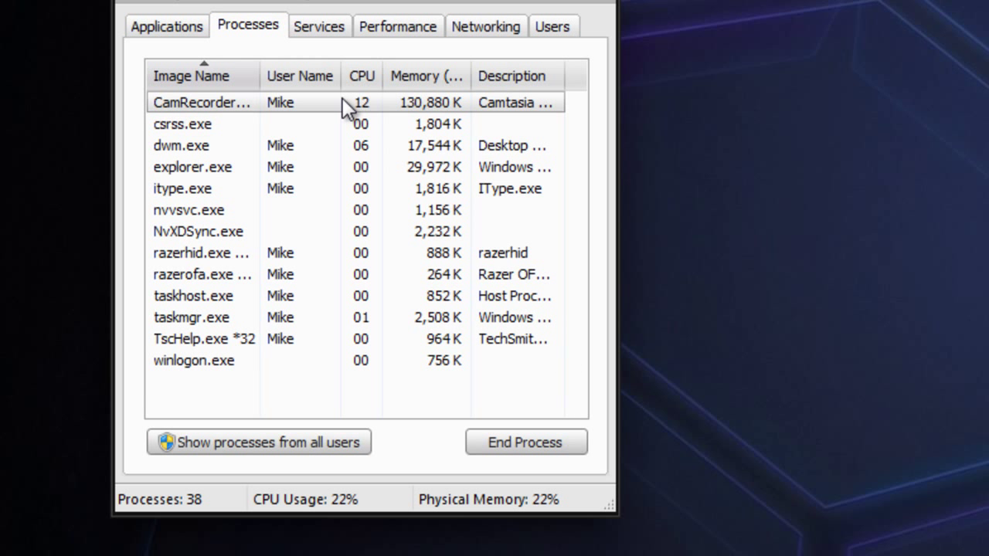
pyautogui.moveTo(259, 71); pyautogui.dragTo(318, 96)
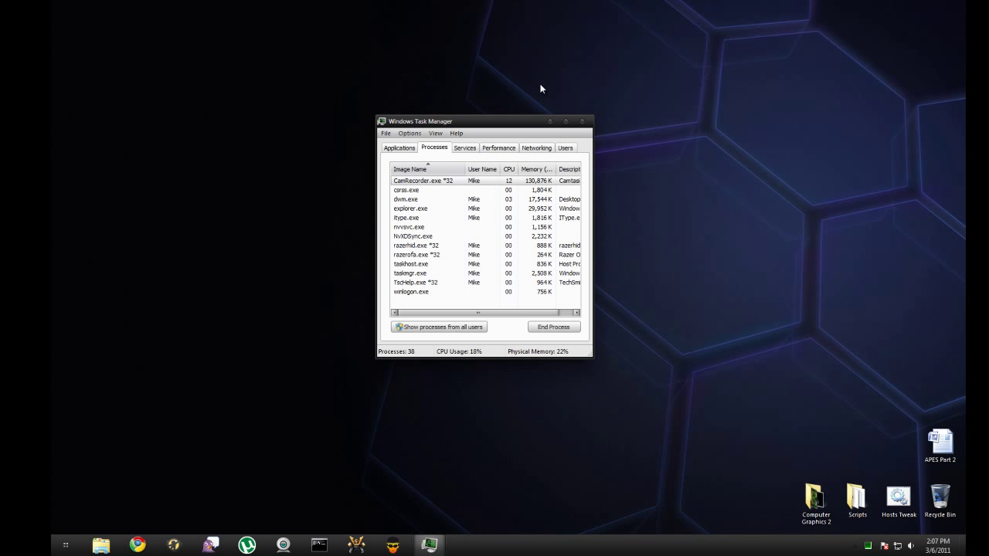
pyautogui.click(417, 208)
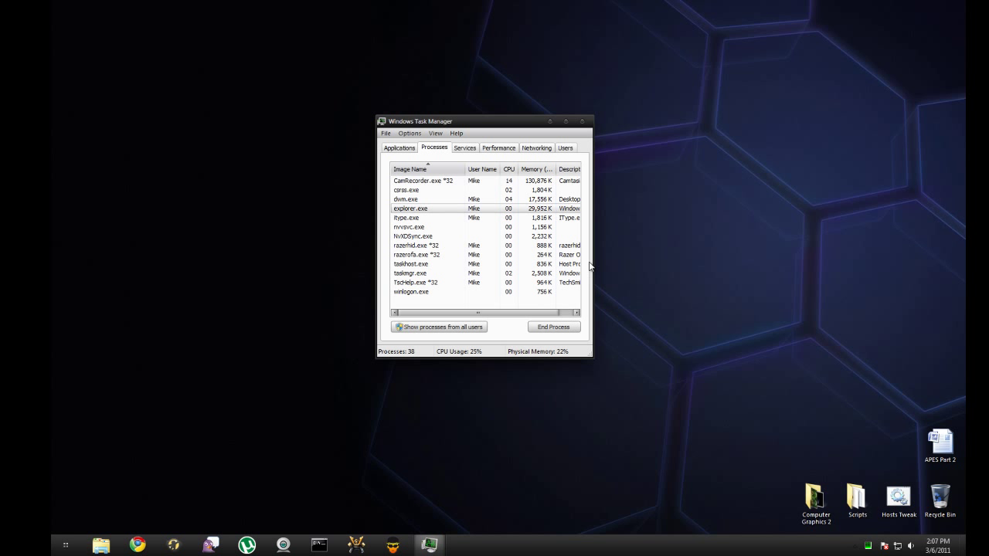
pyautogui.click(582, 121)
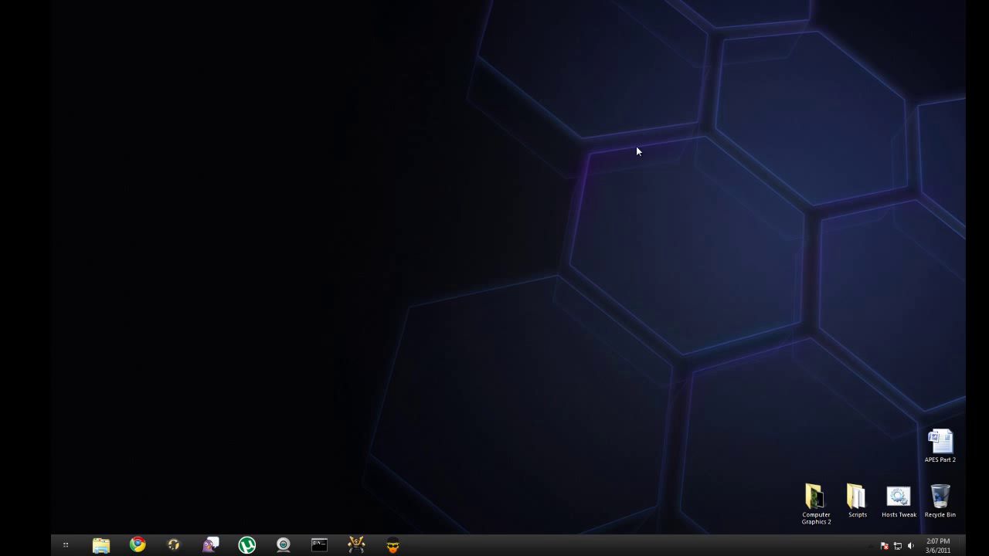